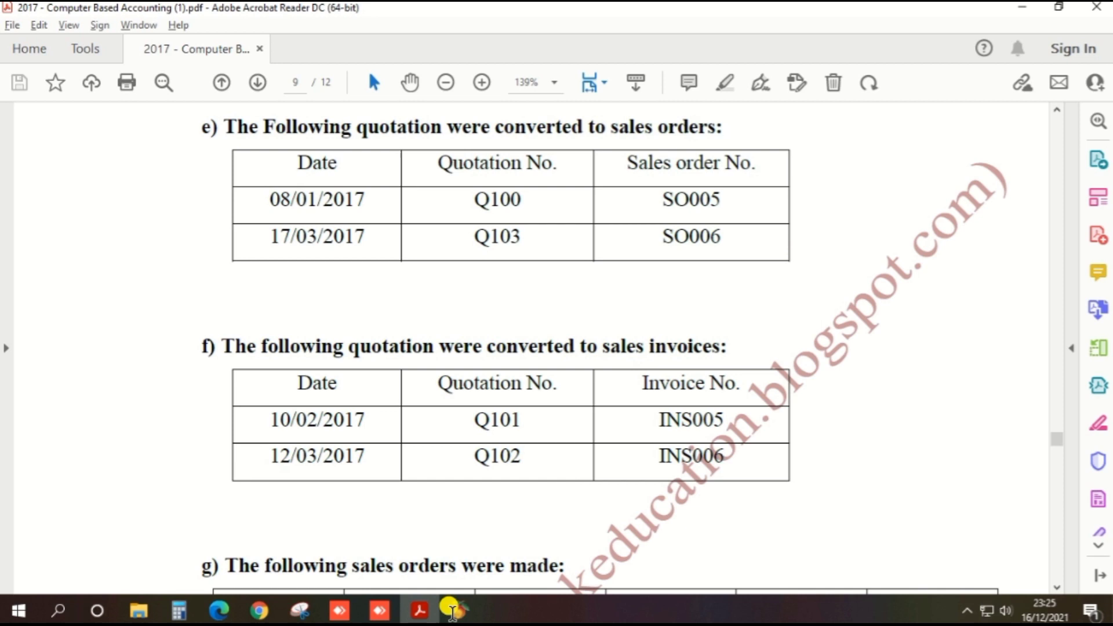
Open the Quote List (Q100–Q103) from Quotes and Proposals and select quote Q101 for customer C003.
left_click(456, 613)
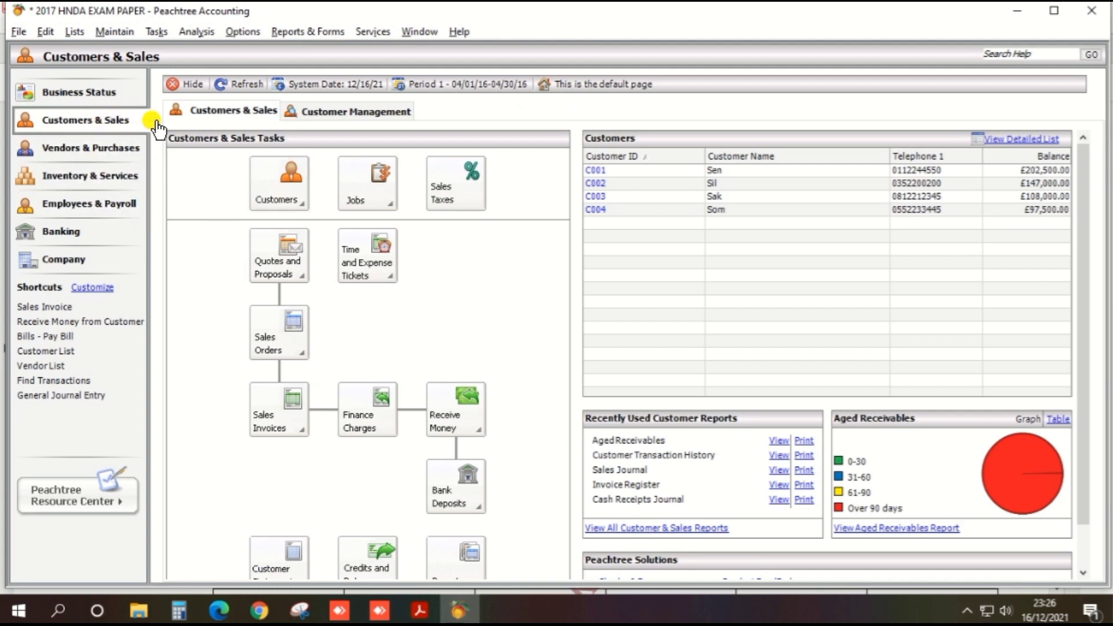
left_click(289, 276)
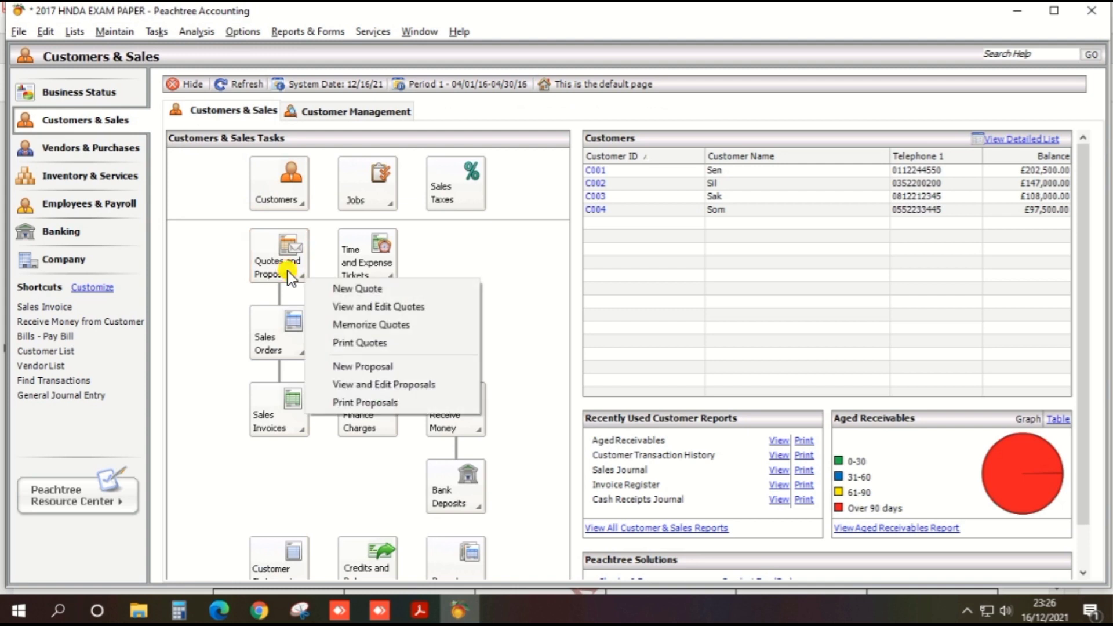
left_click(385, 308)
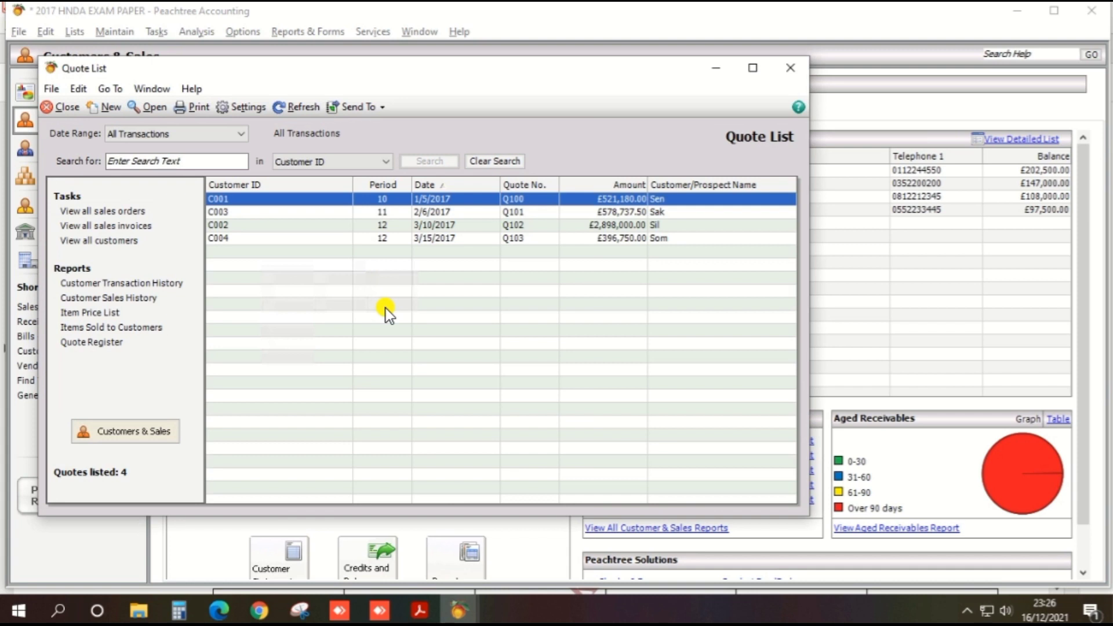
key("alt+Tab")
key("alt+Tab")
key("alt+Tab")
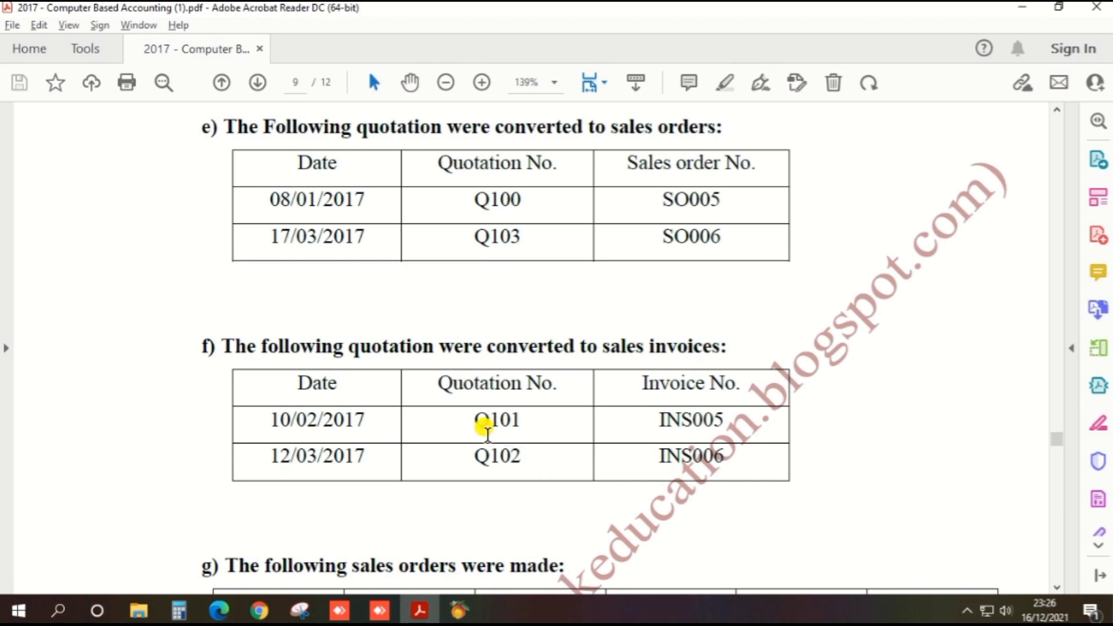
key("alt+Tab")
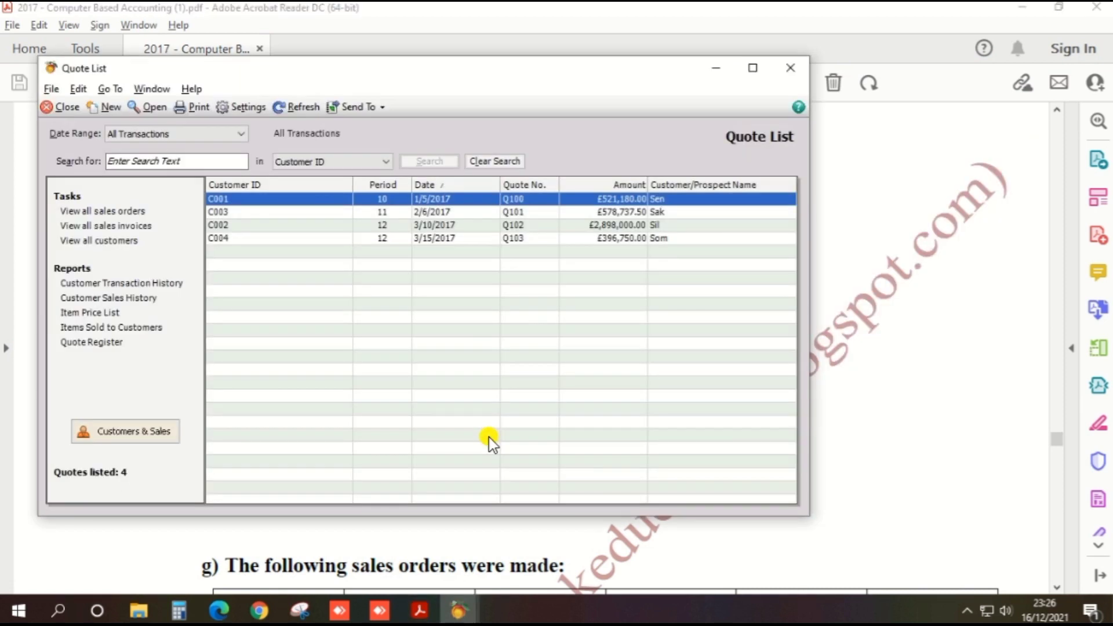
left_click(507, 212)
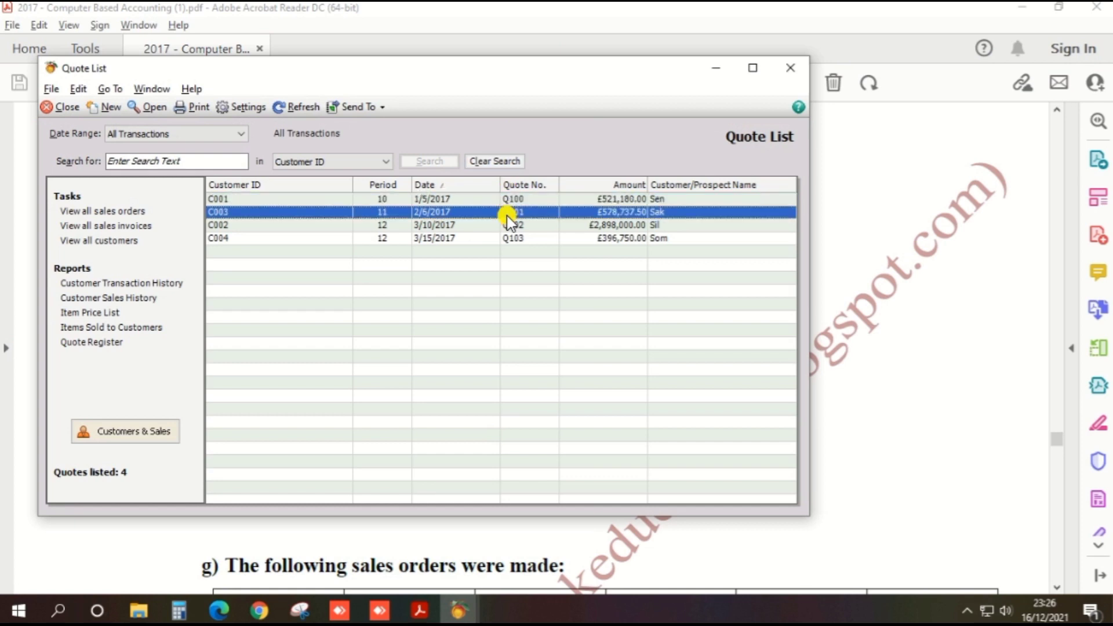
Convert quote Q101 to a Sale/Invoice numbered INS005, accepting the over-credit-limit warning.
double_click(508, 216)
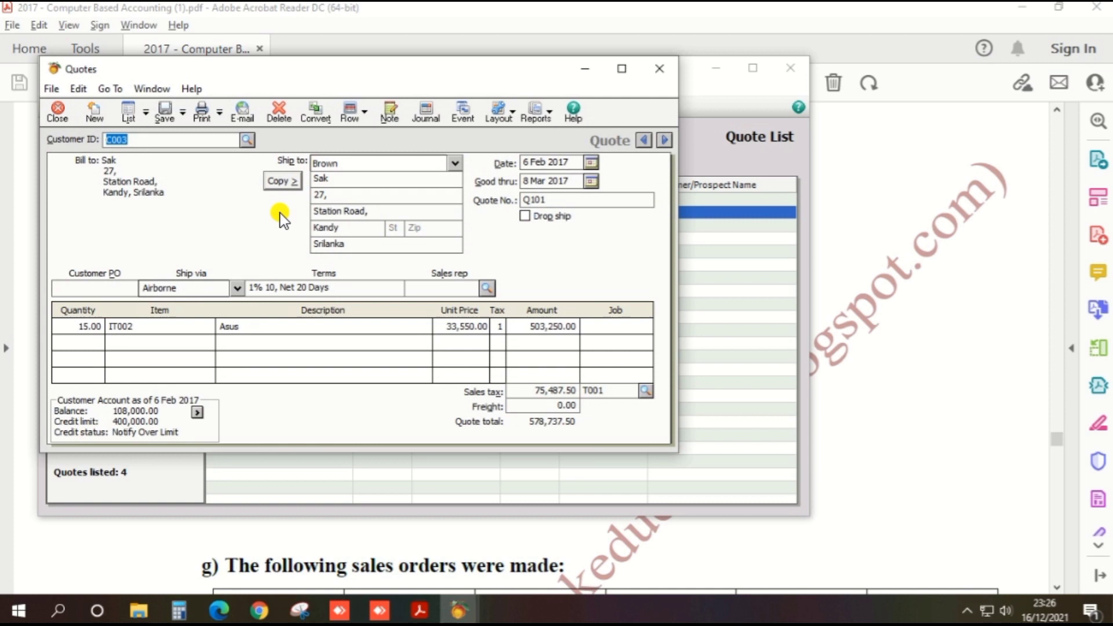
left_click(319, 116)
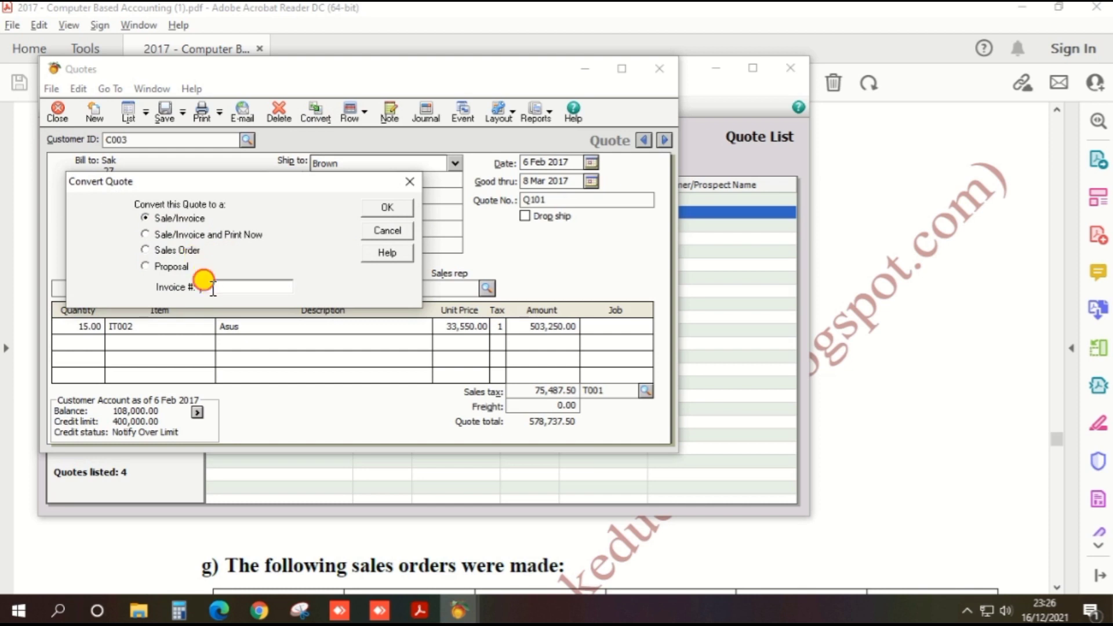
key("alt+Tab")
key("alt+Tab")
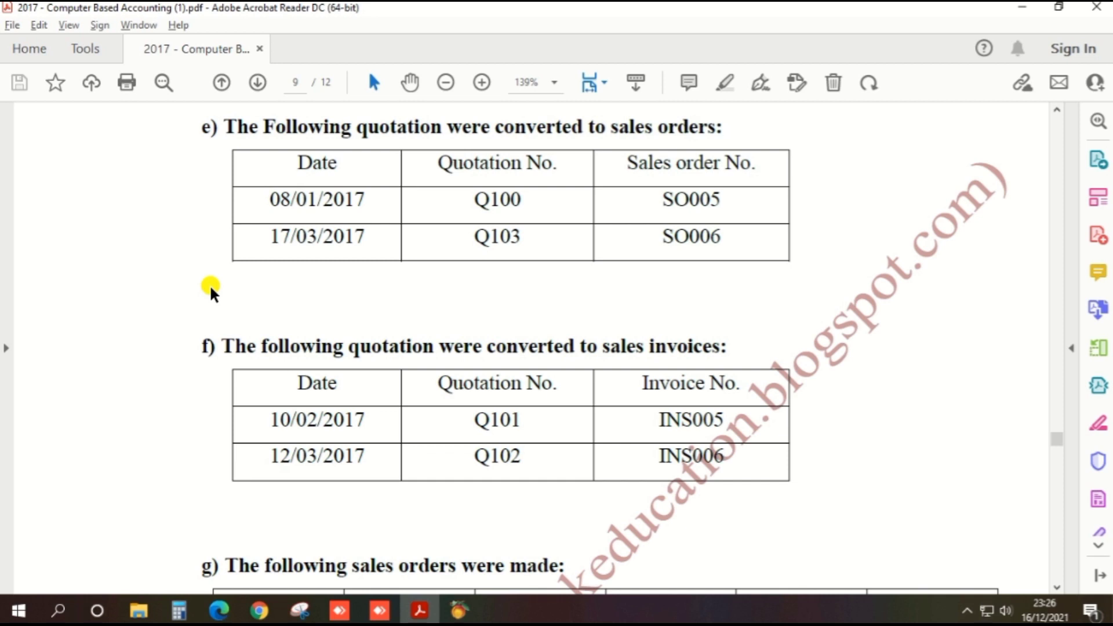
key("alt+Tab")
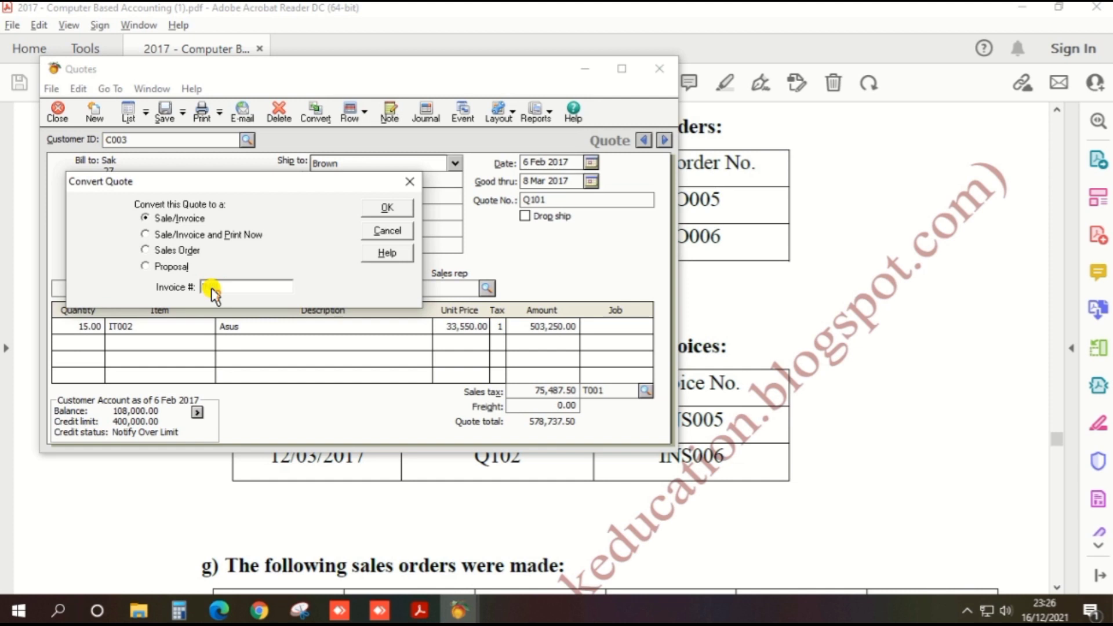
type("INS005")
key("Tab")
left_click(396, 206)
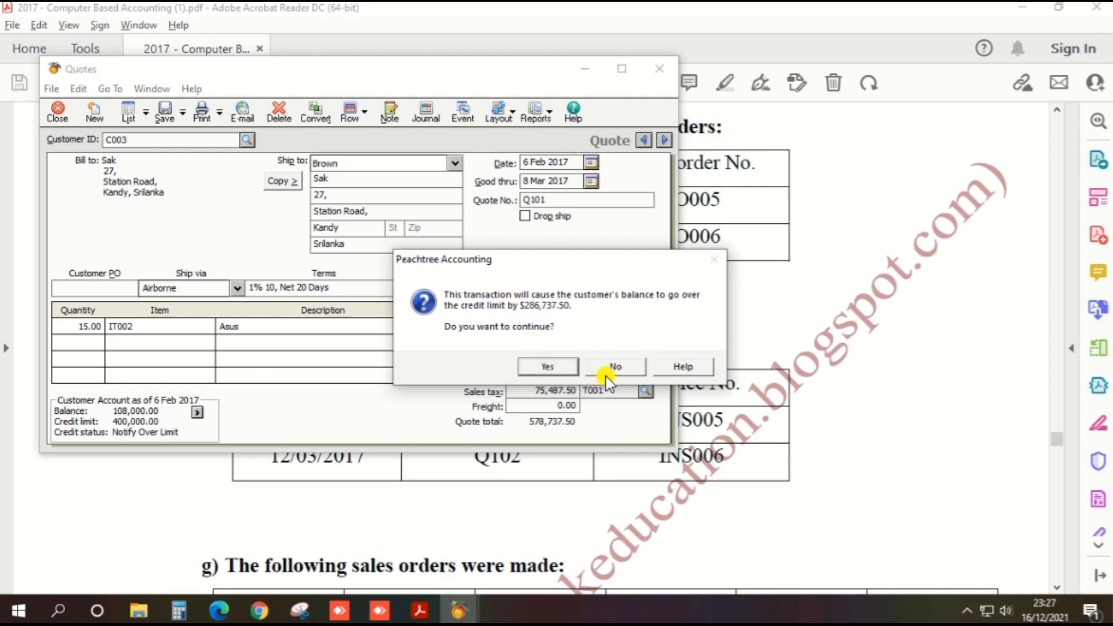
left_click(544, 370)
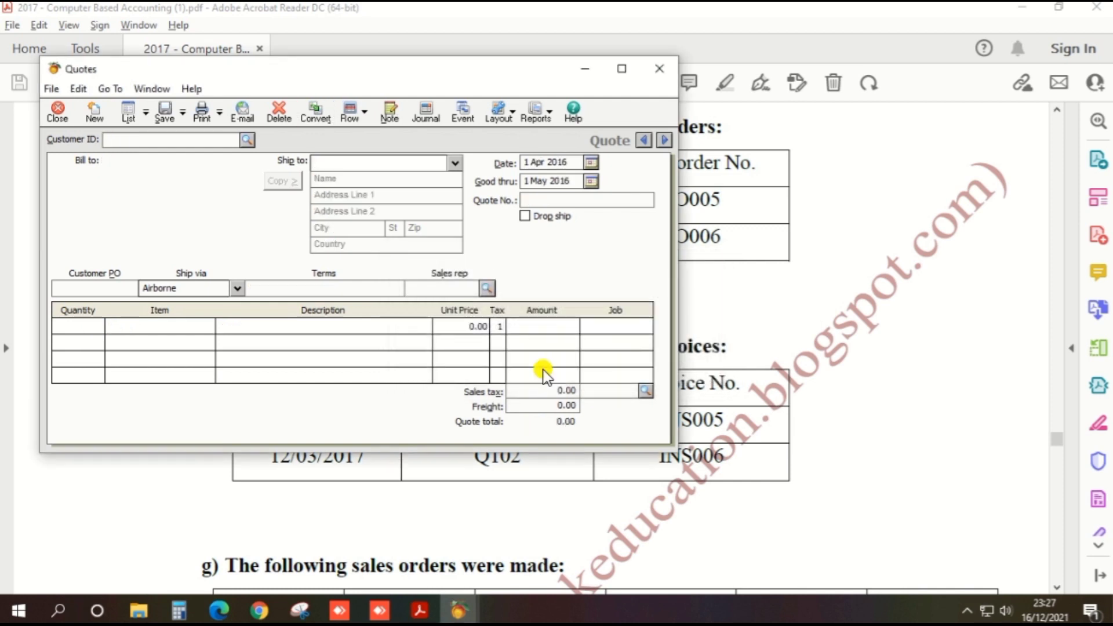
Close the blank quote form, check the exam paper, and select quote Q102 for customer C002.
key("Escape")
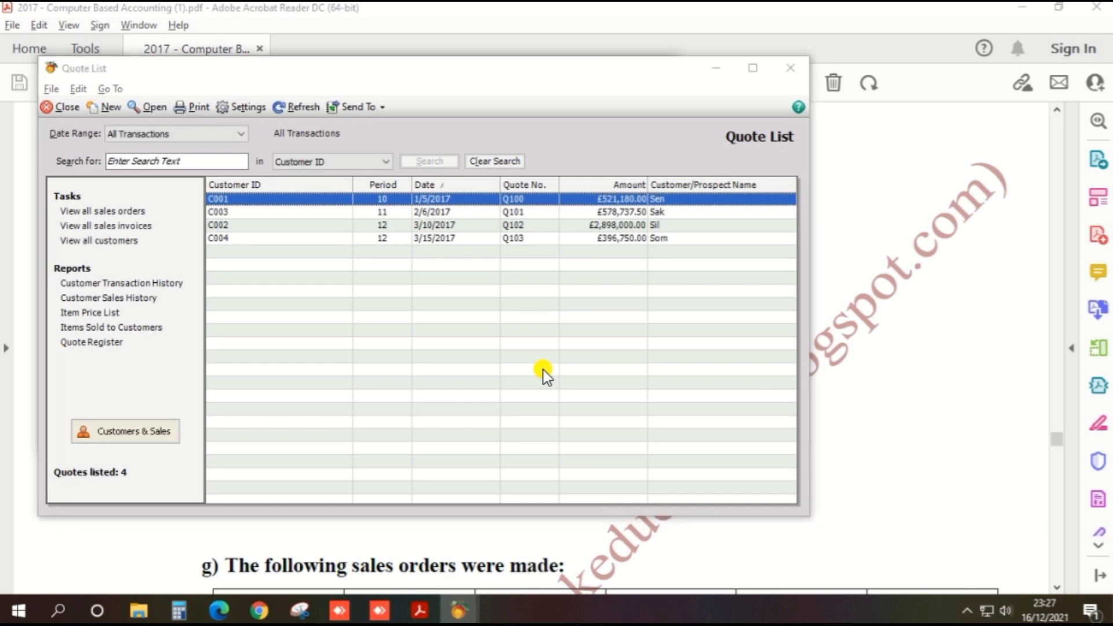
key("alt+Tab")
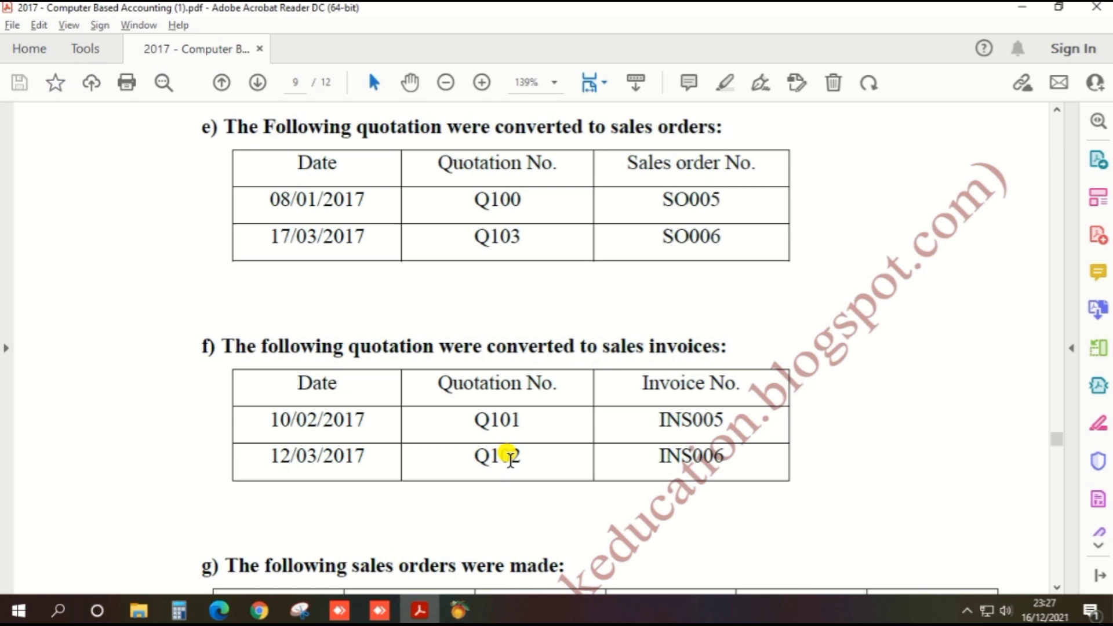
key("alt+Tab")
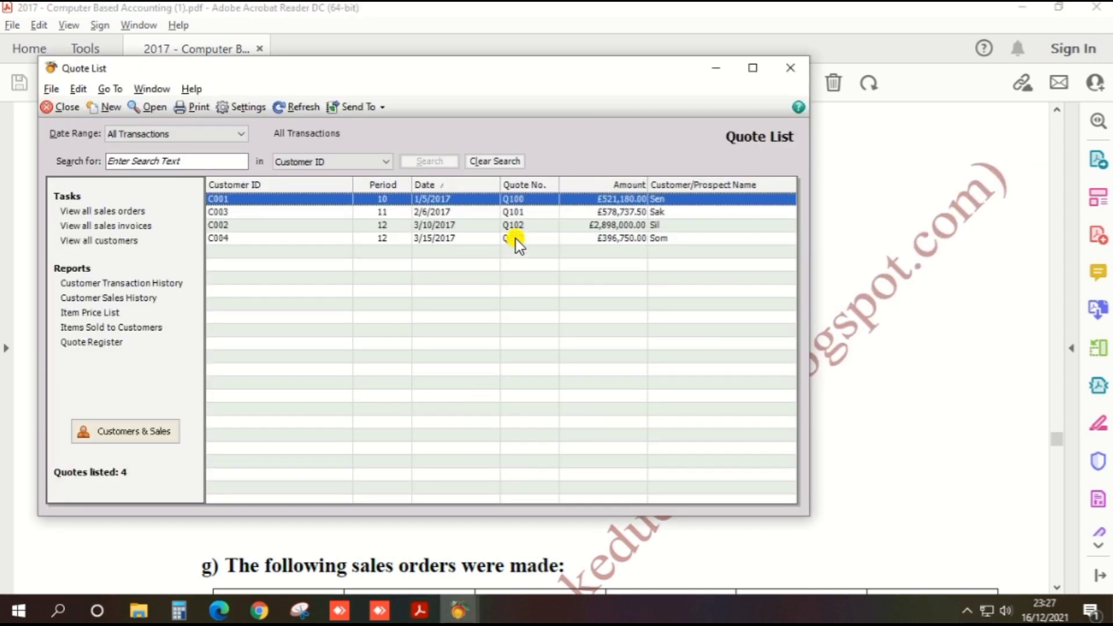
left_click(526, 226)
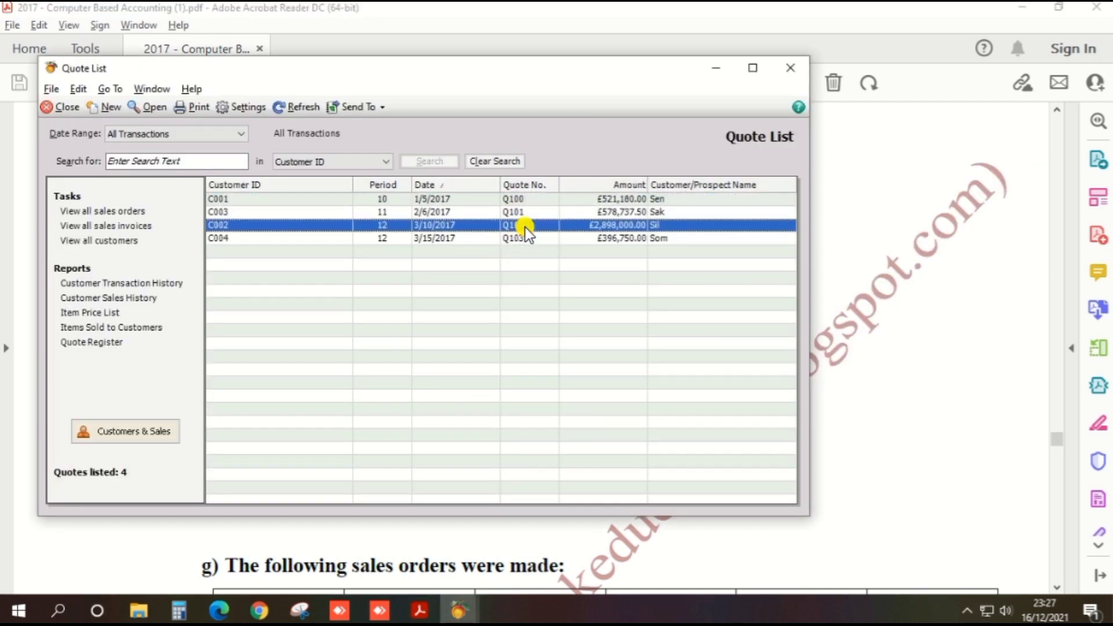
Convert quote Q102 to a Sale/Invoice numbered INS006, accepting the credit-limit warning.
double_click(526, 227)
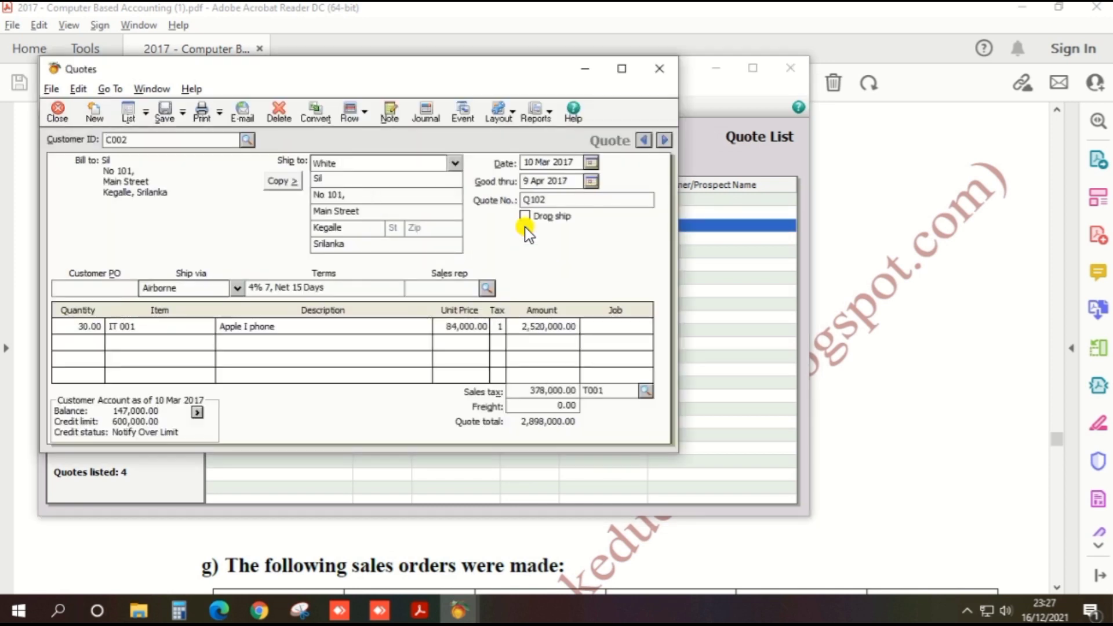
left_click(315, 111)
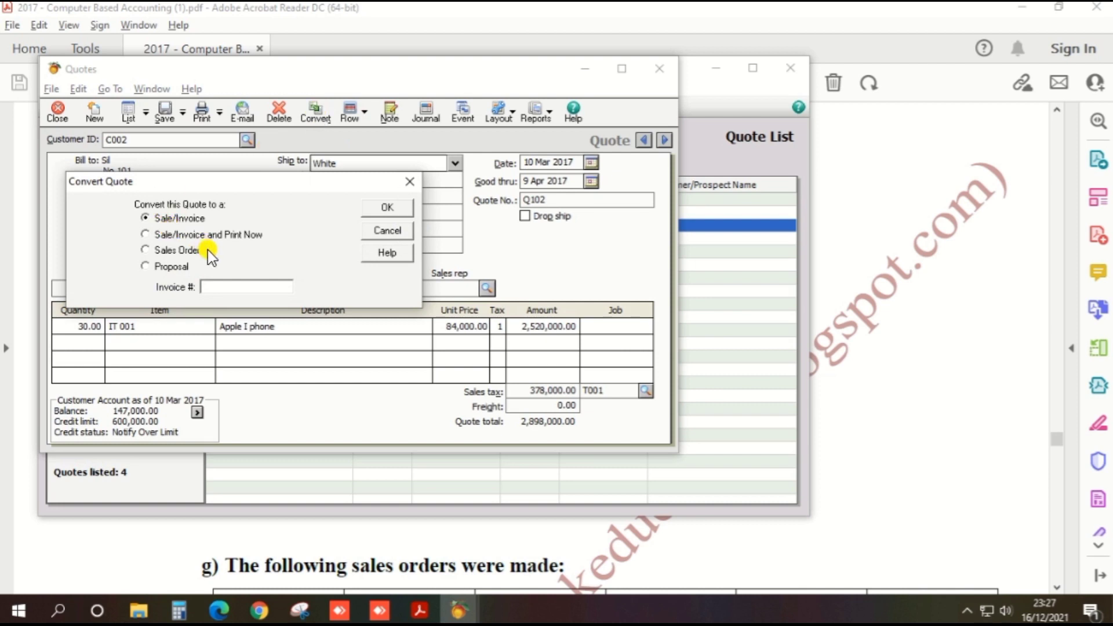
left_click(226, 288)
key("alt+Tab")
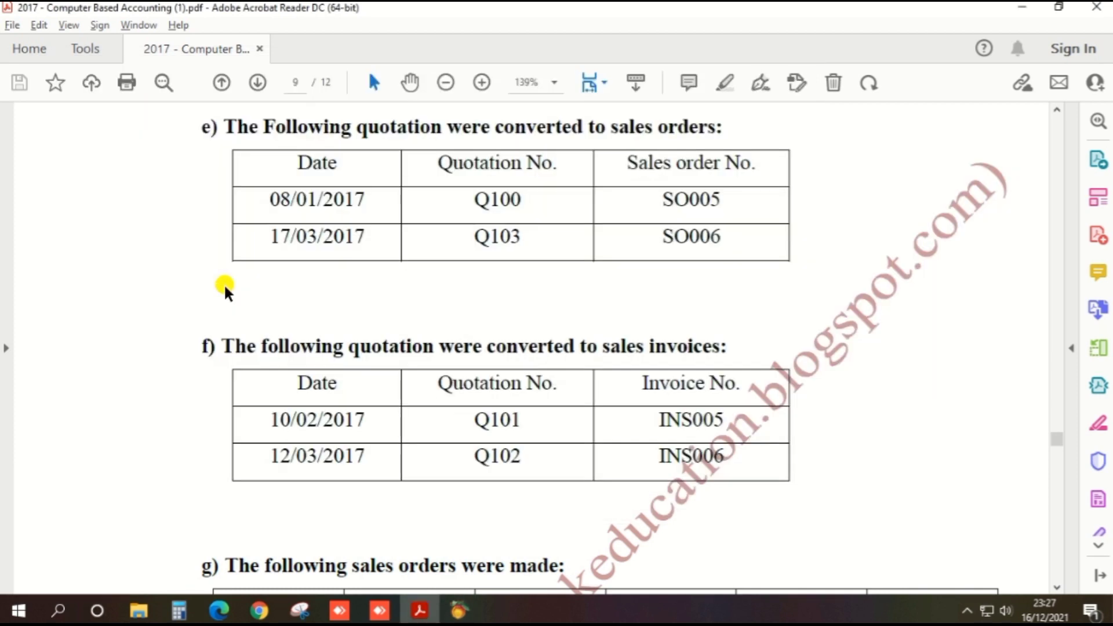
key("alt+Tab")
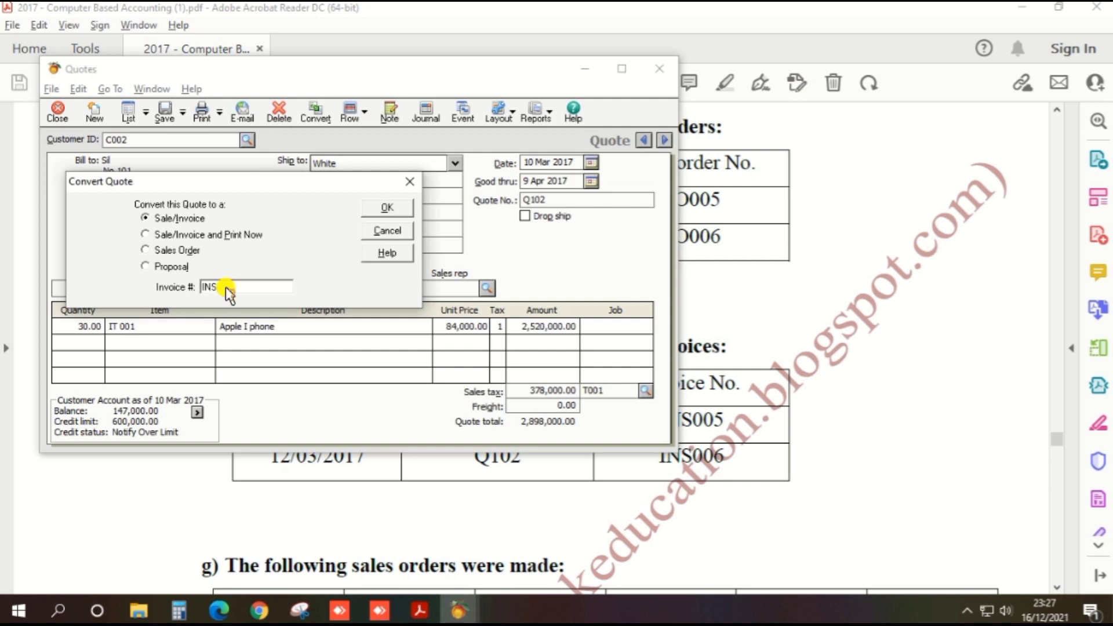
type("INS006")
left_click(388, 207)
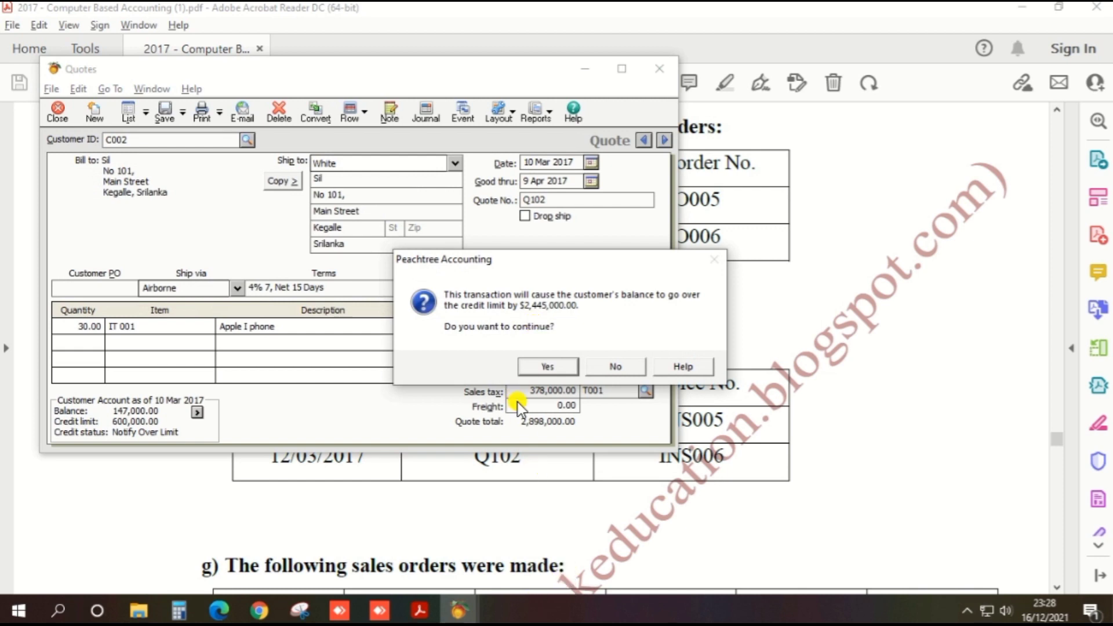
left_click(539, 371)
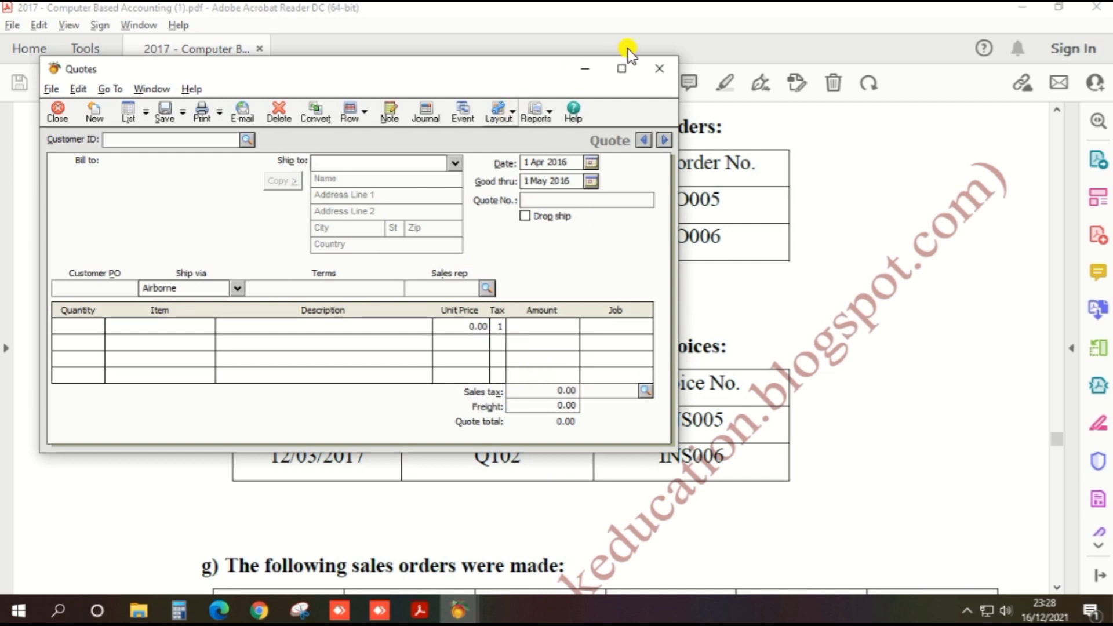
Close the Quotes form and the Quote List, bringing back the Customers & Sales page.
left_click(659, 68)
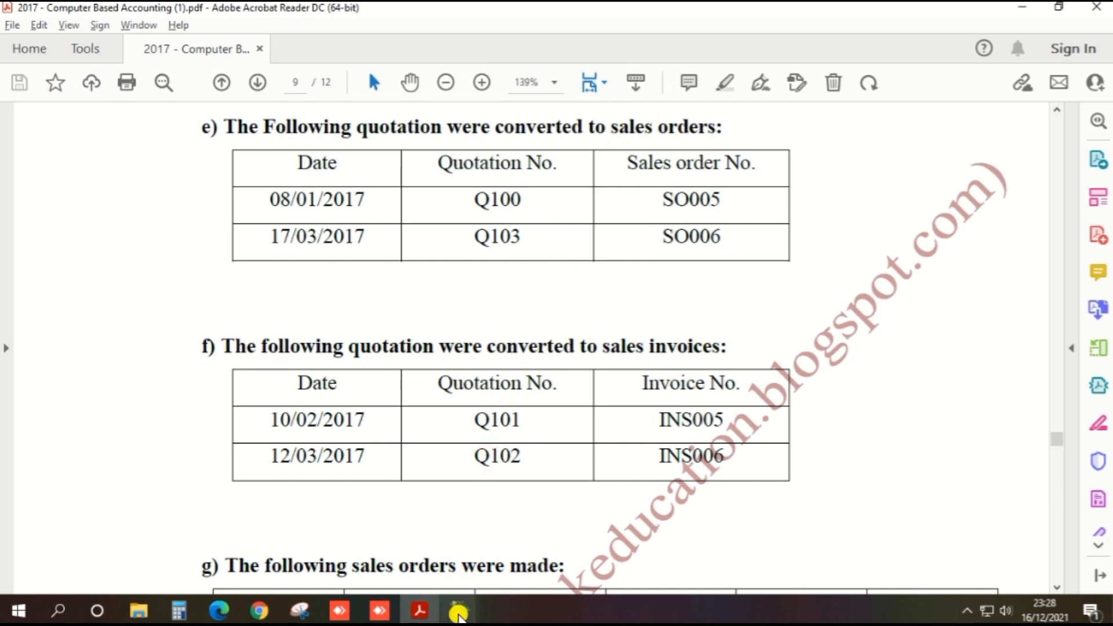
left_click(458, 612)
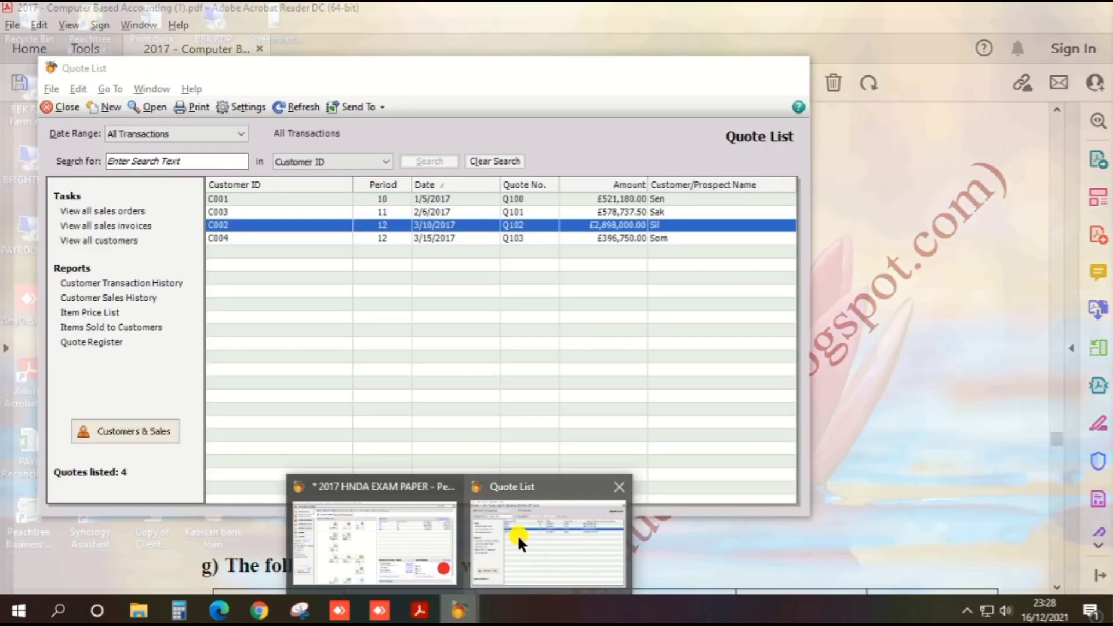
left_click(516, 539)
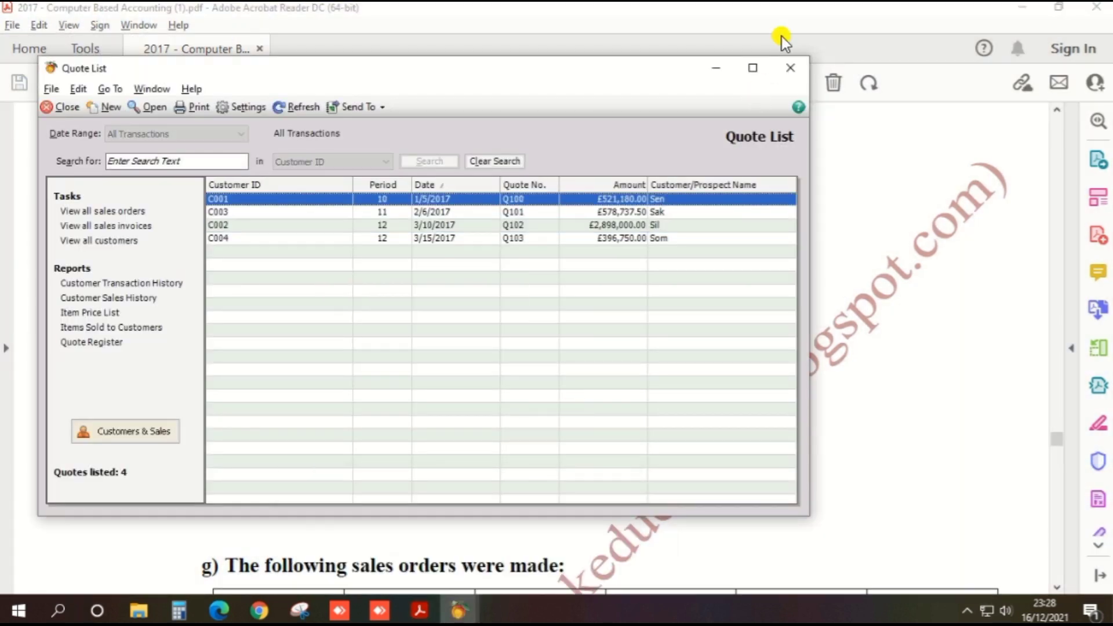
left_click(788, 75)
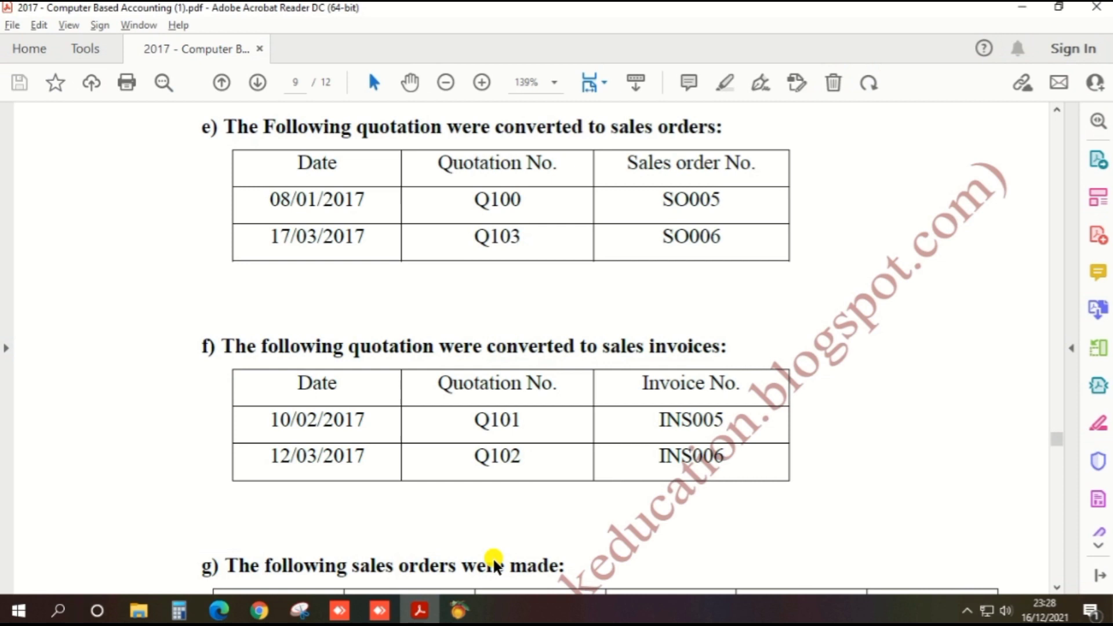
left_click(461, 612)
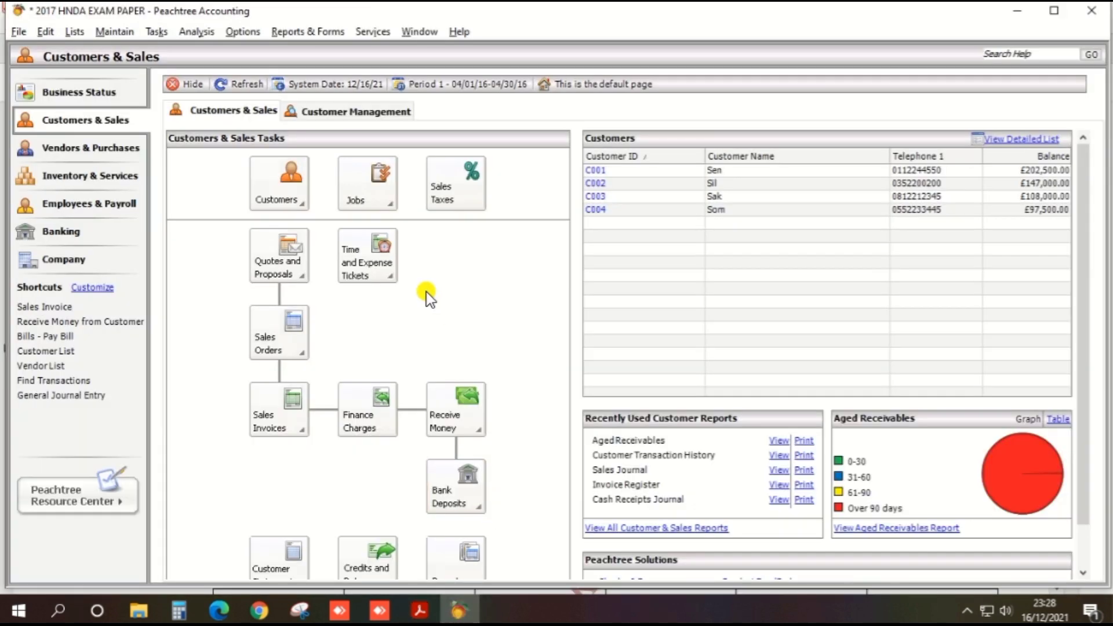
left_click(276, 413)
Show the Sales Invoice List for All Transactions and select invoice INS006 for C002.
left_click(276, 413)
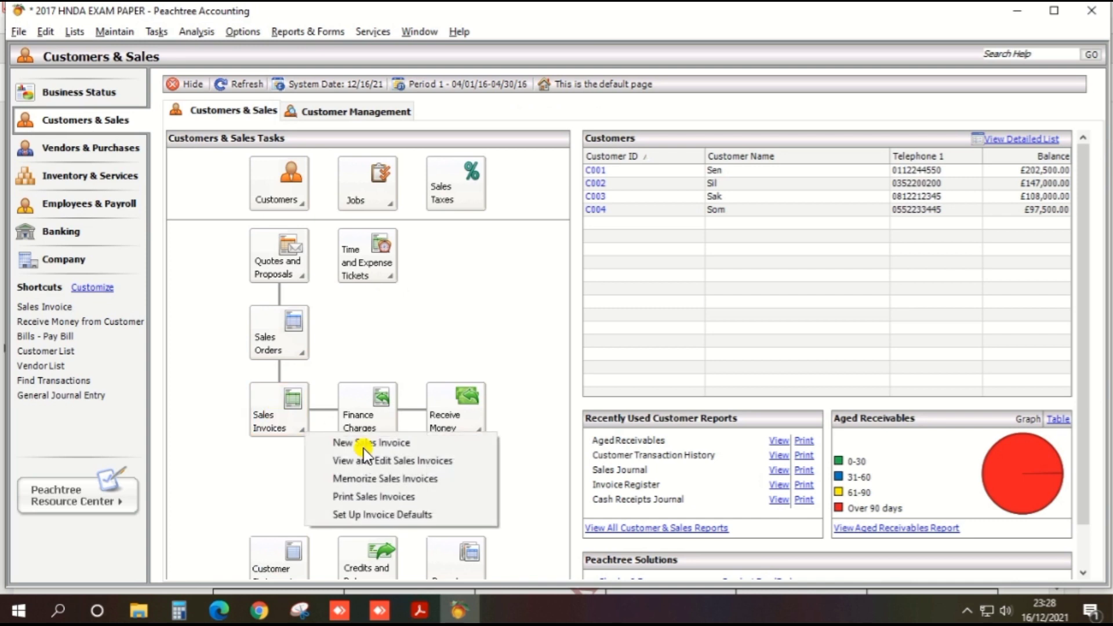
left_click(362, 460)
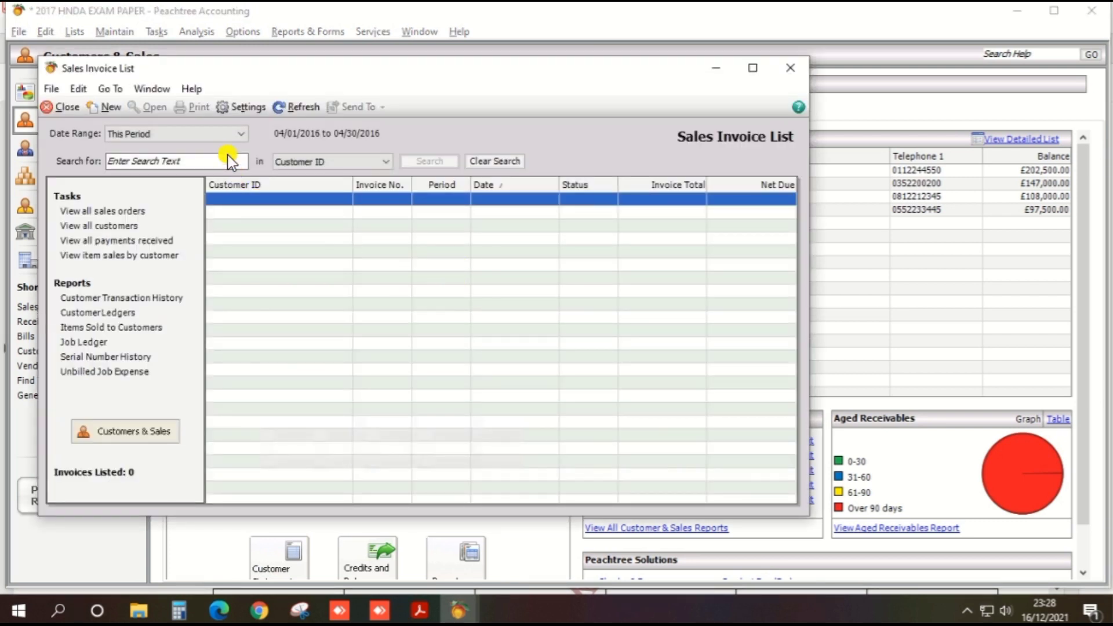
left_click(209, 131)
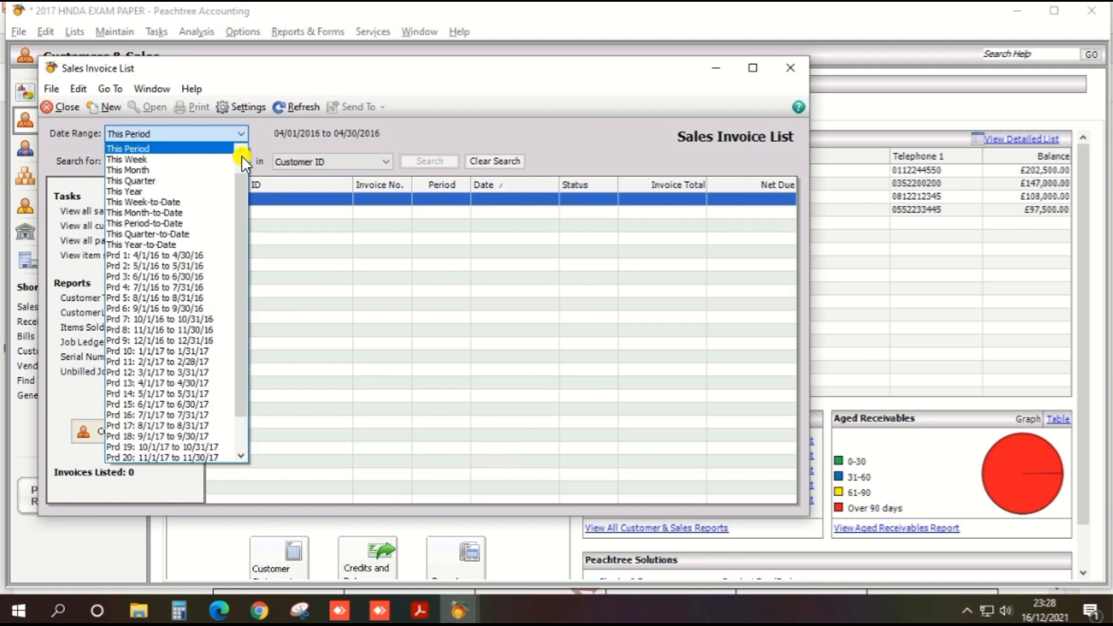
left_click_drag(244, 221, 232, 133)
left_click(151, 151)
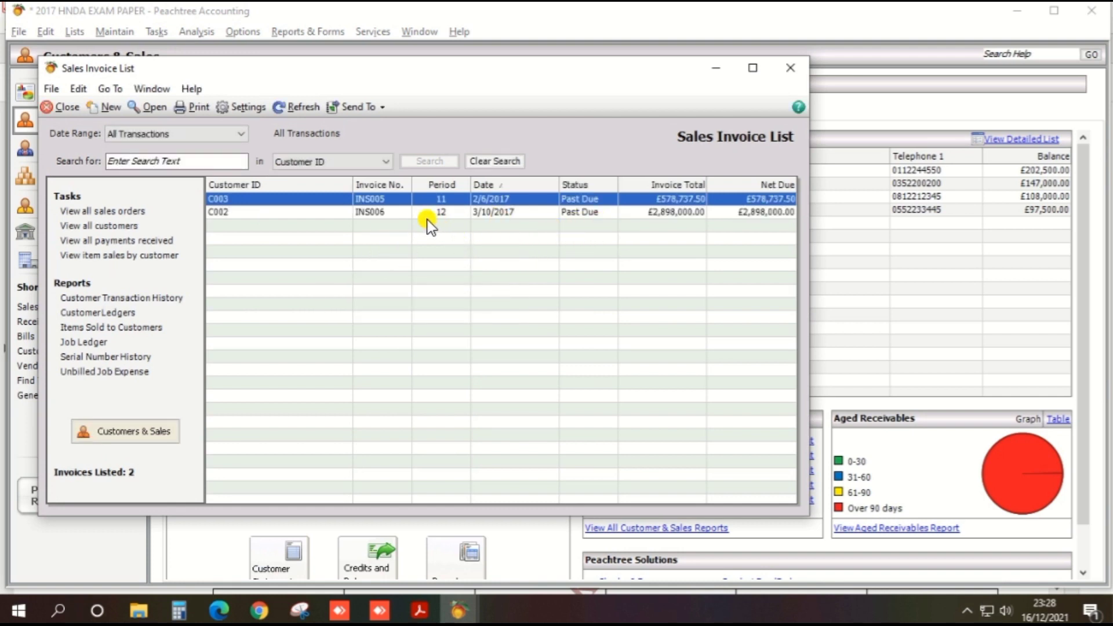
left_click(388, 214)
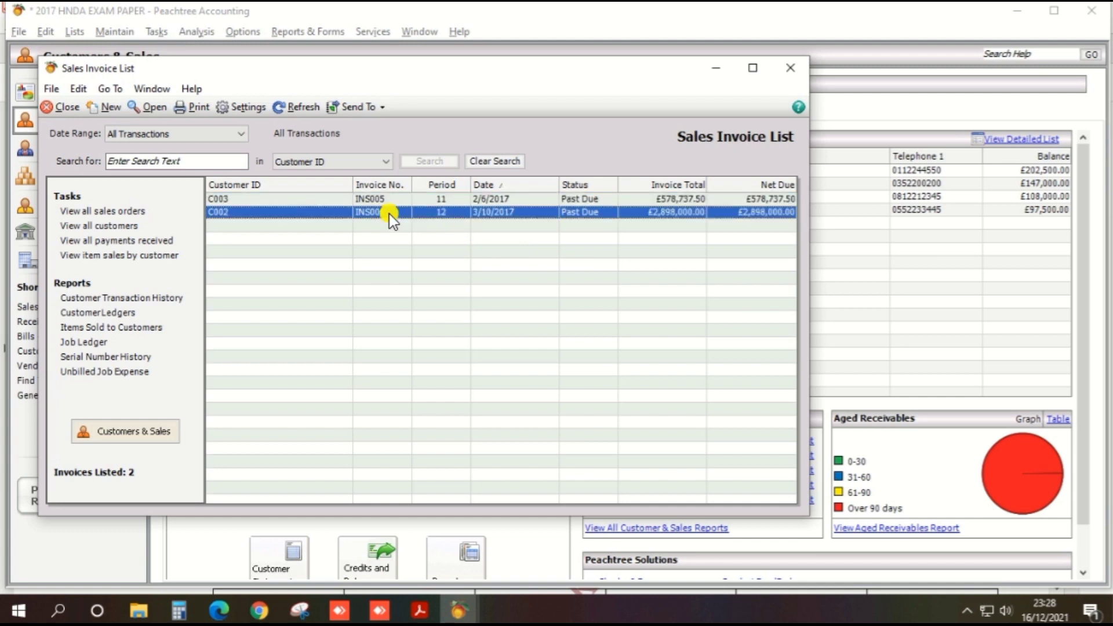